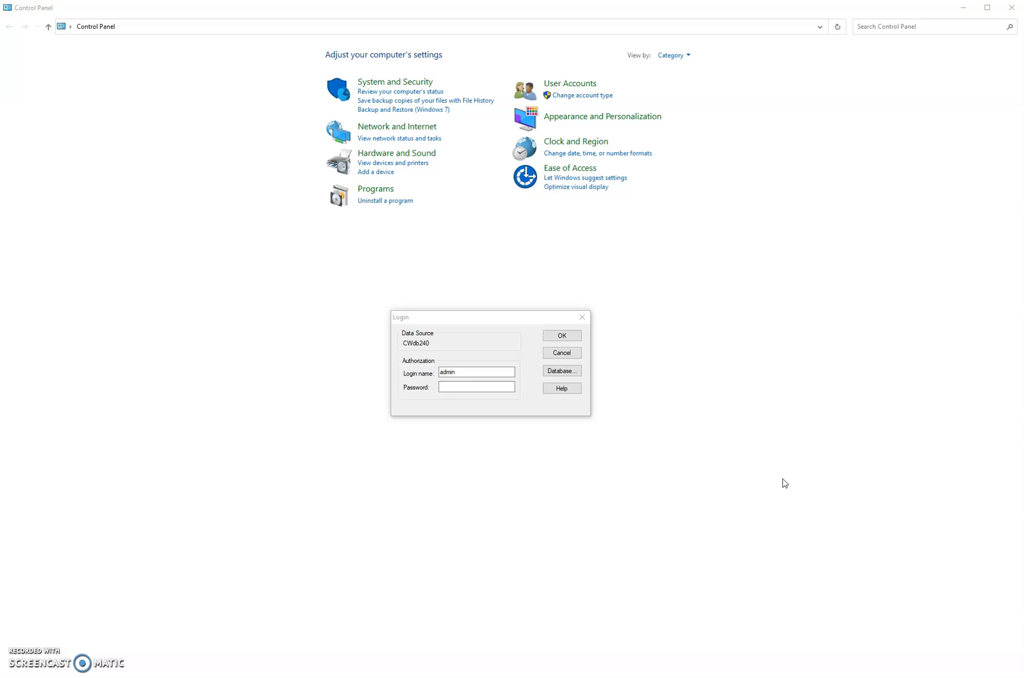
mouse_move(496, 321)
mouse_down()
mouse_move(494, 335)
mouse_move(492, 313)
mouse_up()
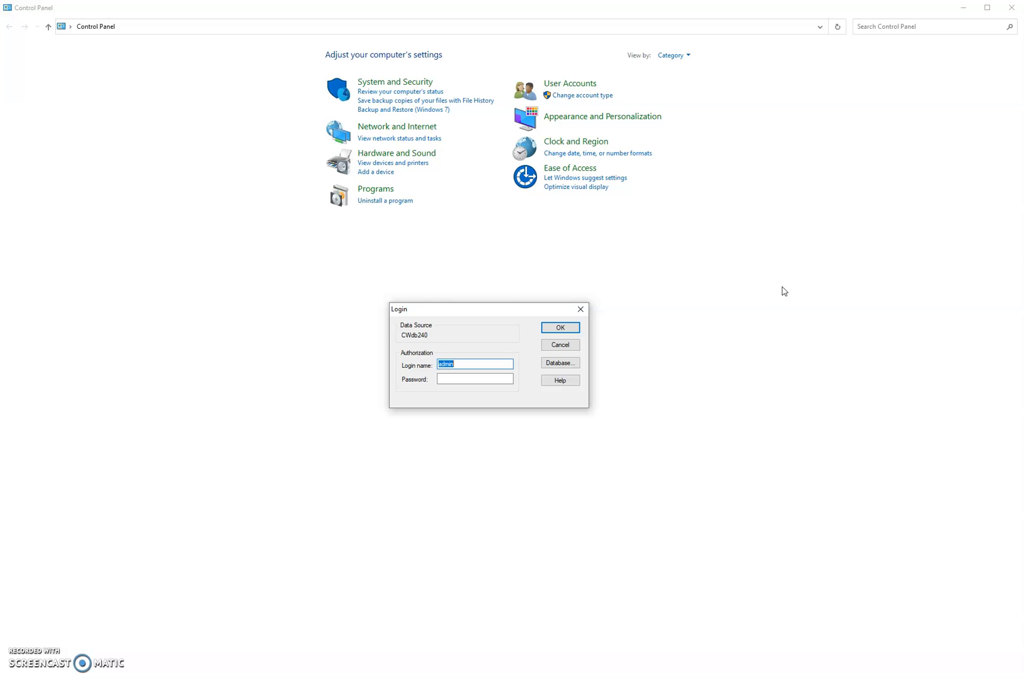
click(777, 302)
drag(488, 309, 501, 310)
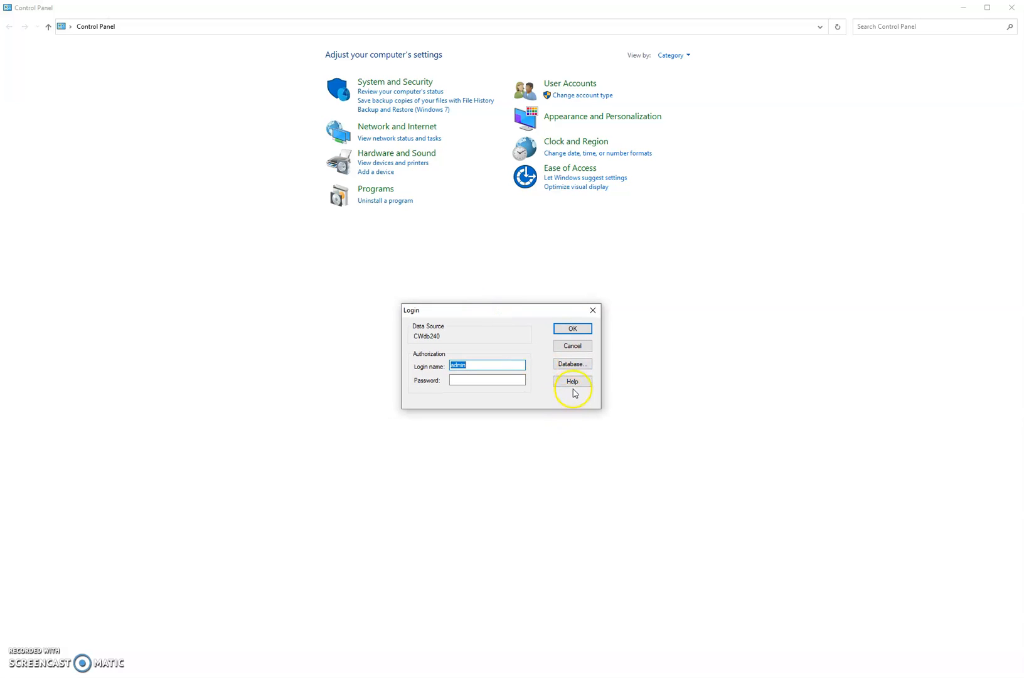
- Select the CWdb240.mdb database in the Lone Wolf Software sample databases folder on drive D and log in as admin
click(575, 367)
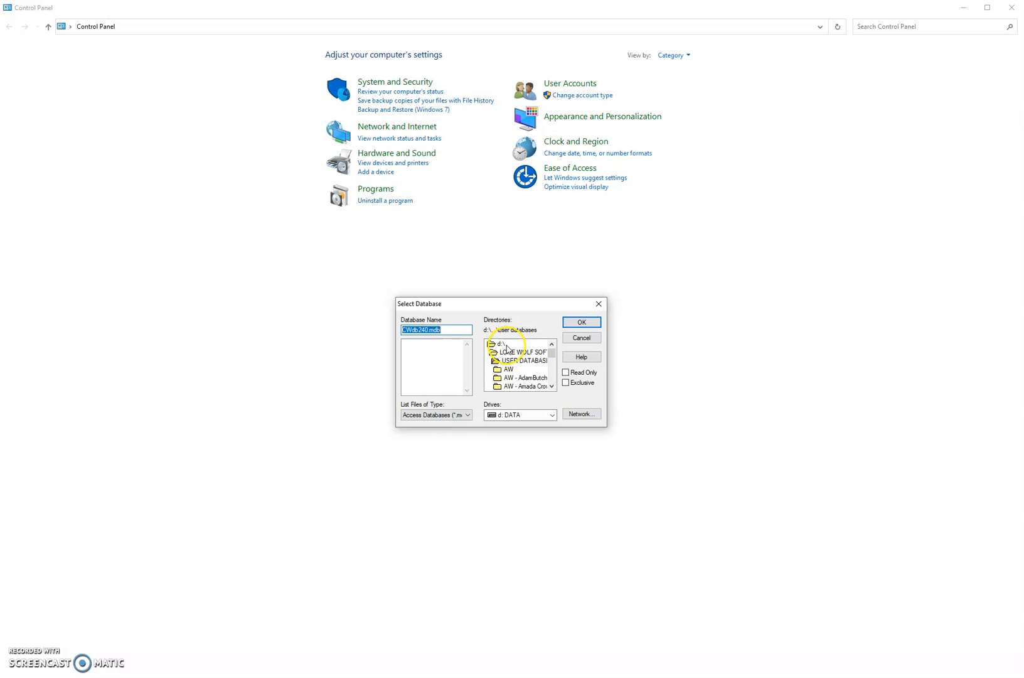
drag(517, 304, 521, 304)
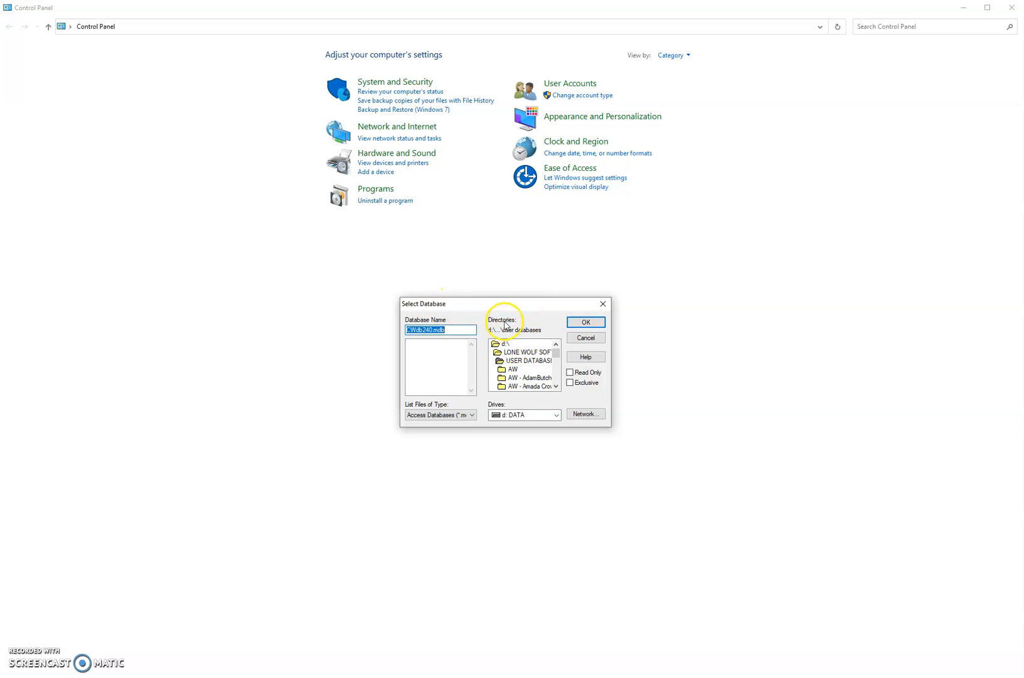
double_click(531, 353)
drag(556, 354, 556, 374)
double_click(539, 378)
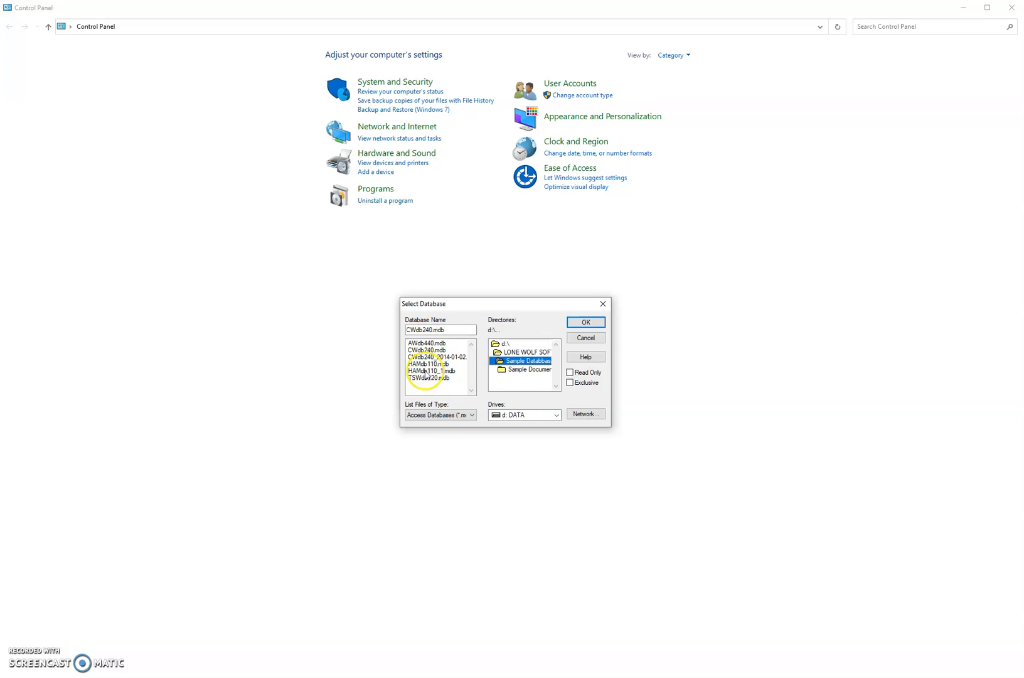
click(415, 350)
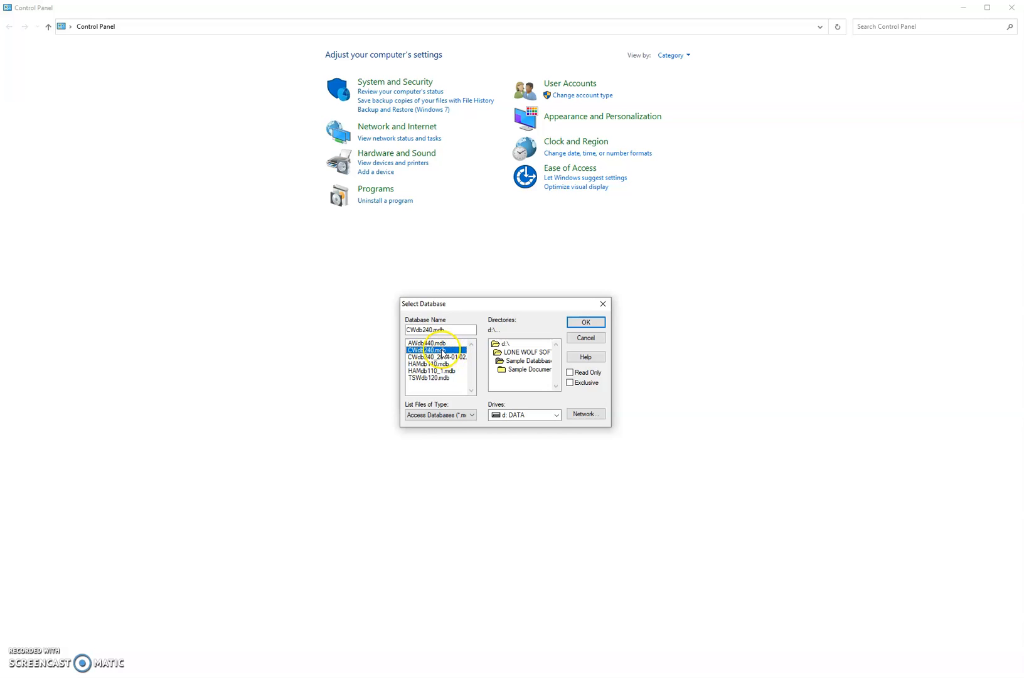
click(586, 324)
click(572, 331)
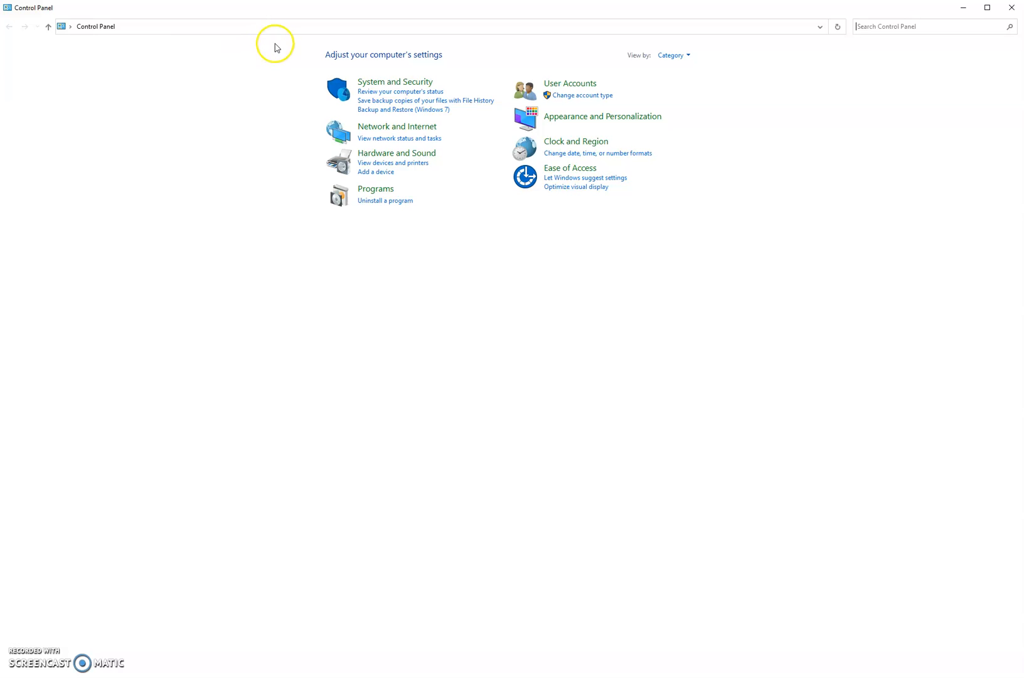
- Open ODBC Data Sources (32-bit) from the Administrative Tools under System and Security
click(403, 84)
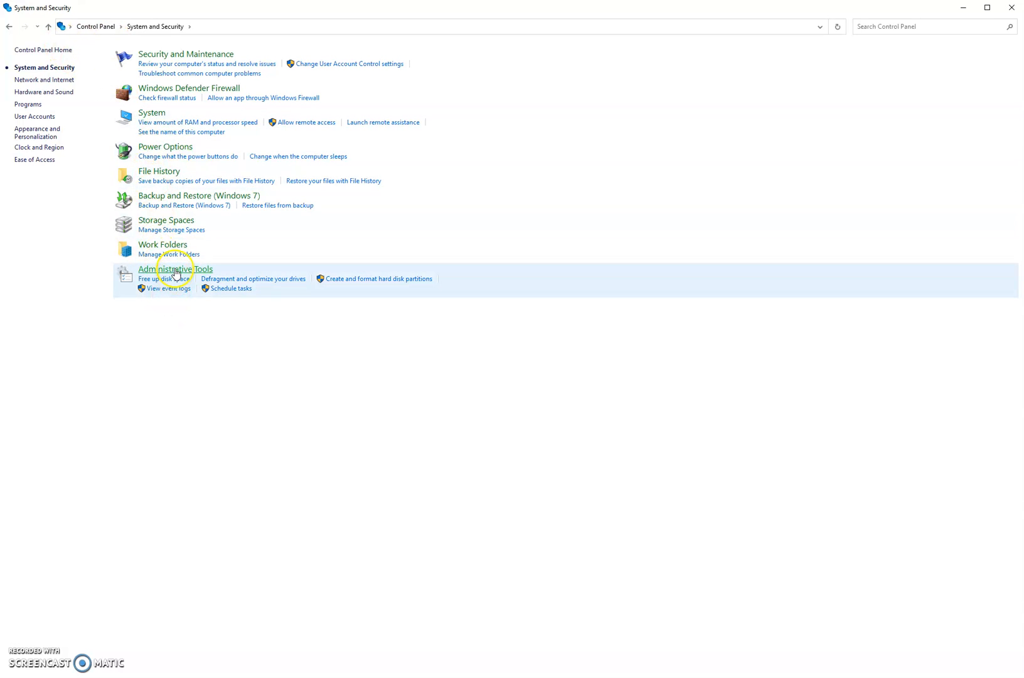
click(176, 274)
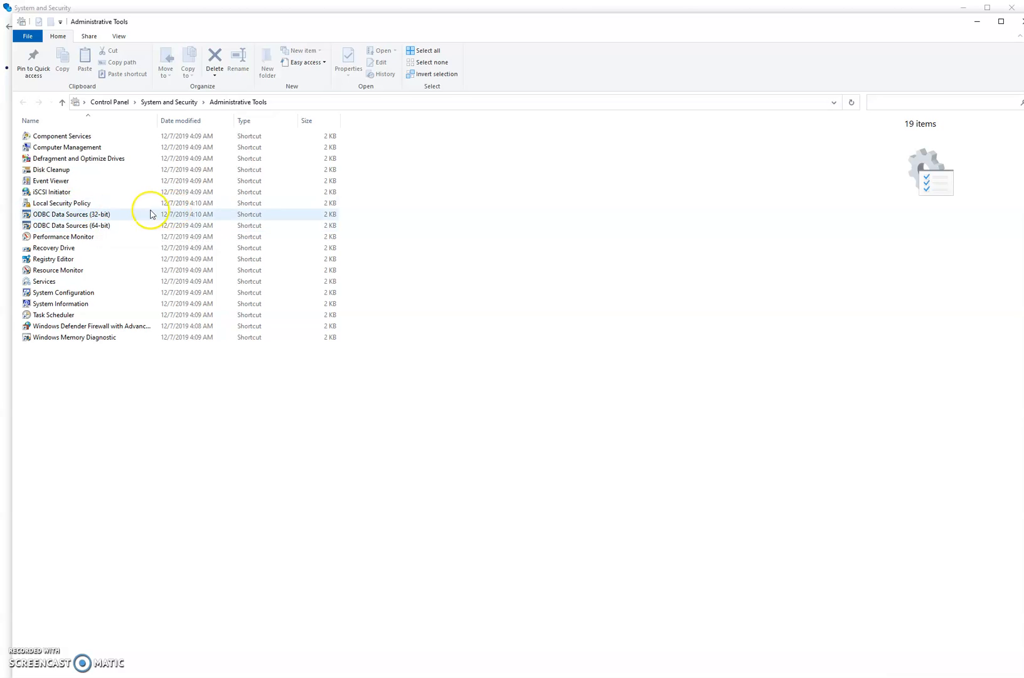
double_click(99, 215)
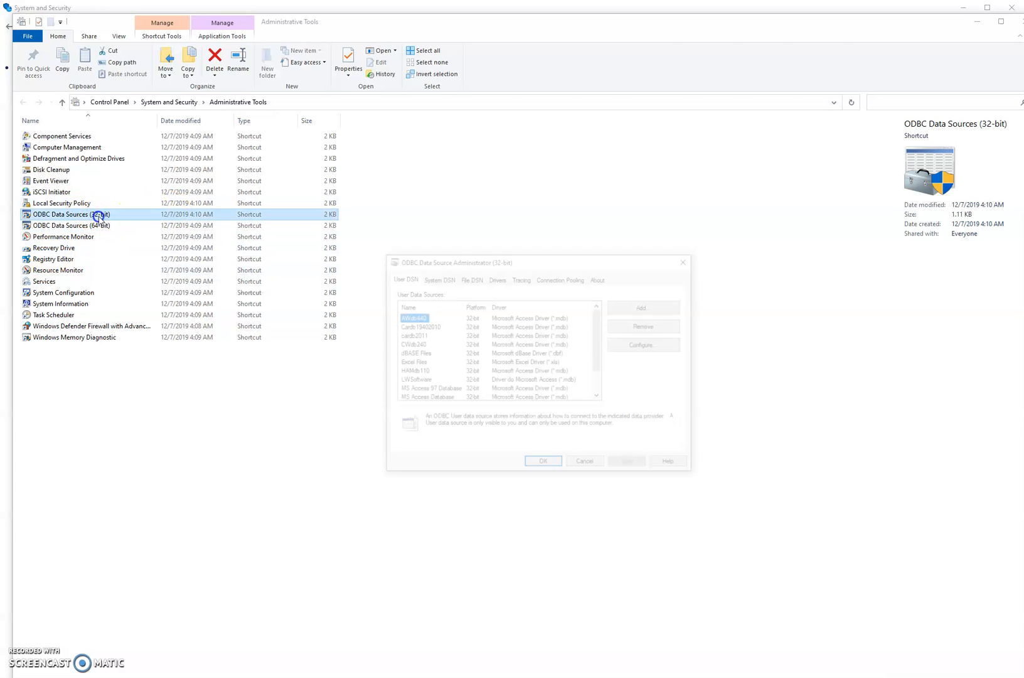
drag(476, 262, 438, 233)
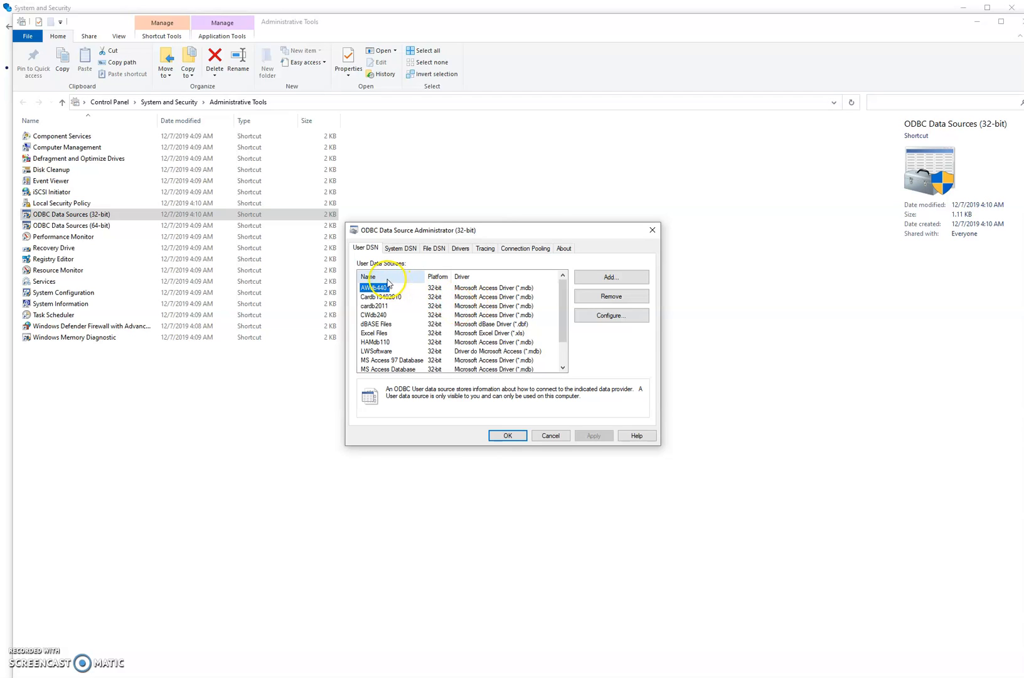
- Request removal of the CWdb240 user data source and decline the confirmation
click(381, 316)
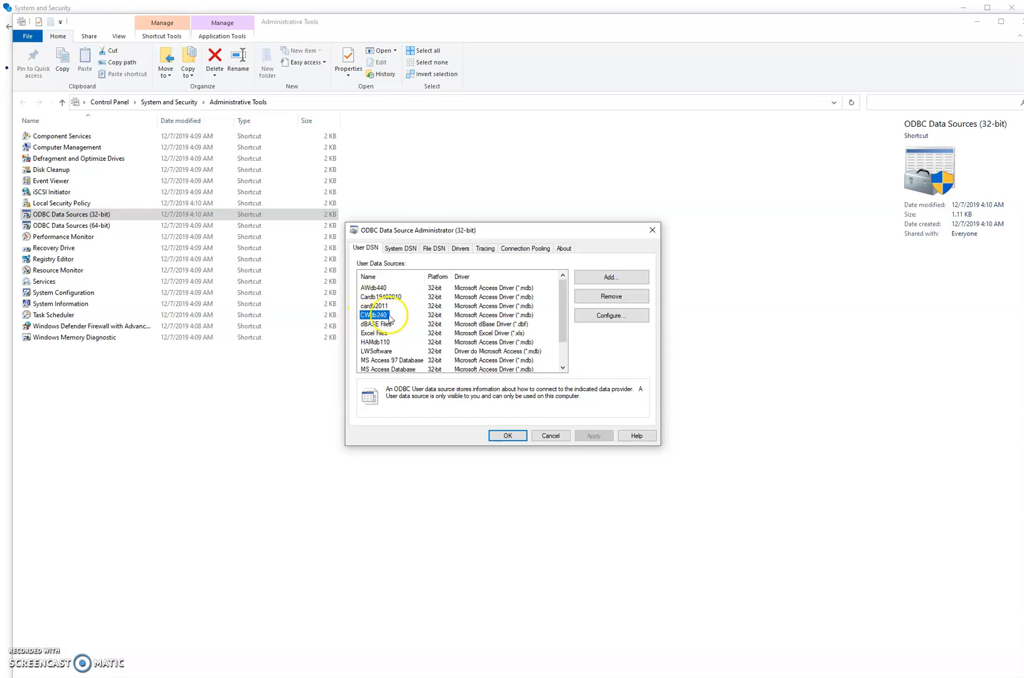
click(611, 297)
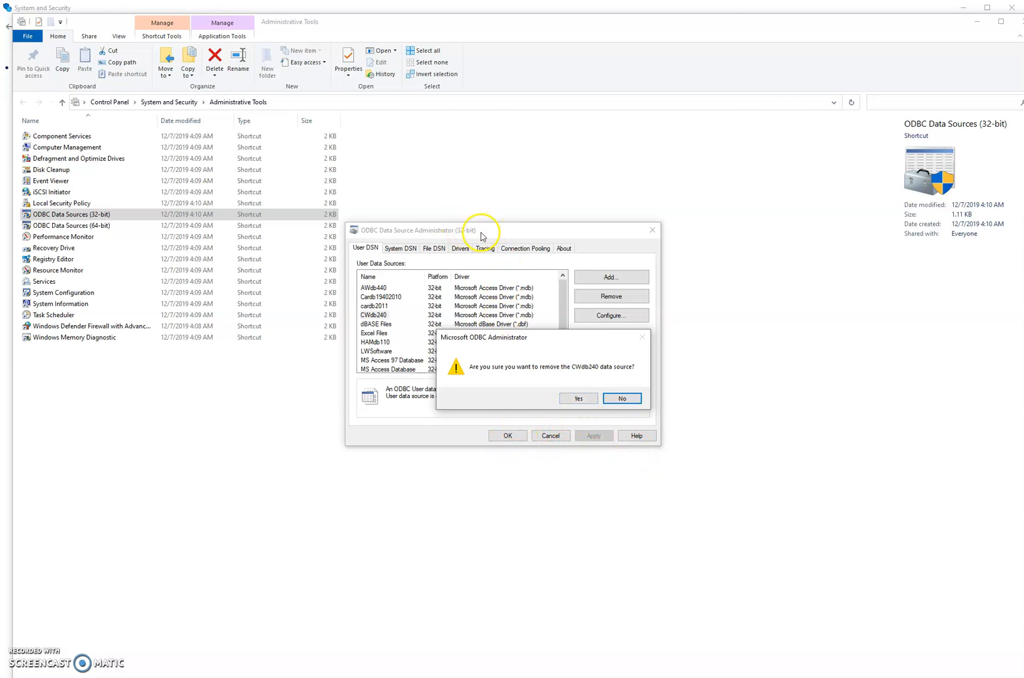
click(631, 400)
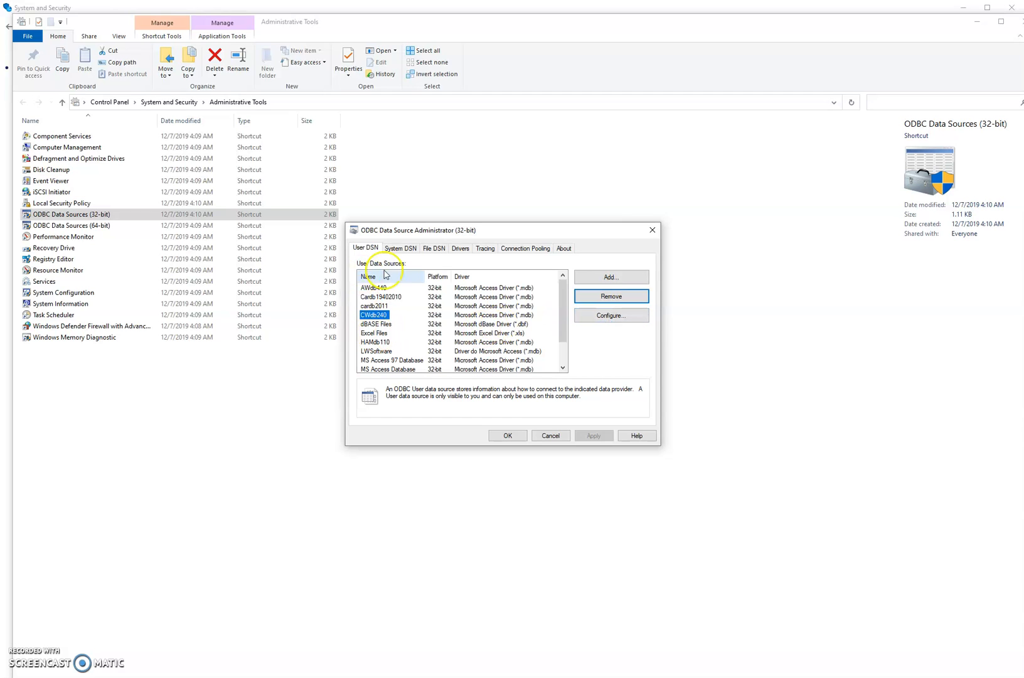
- Try configuring the CWdb240 data source with CWdb240.mdb from a USER DATABASES subfolder, then cancel the setup and close the ODBC administrator
click(627, 317)
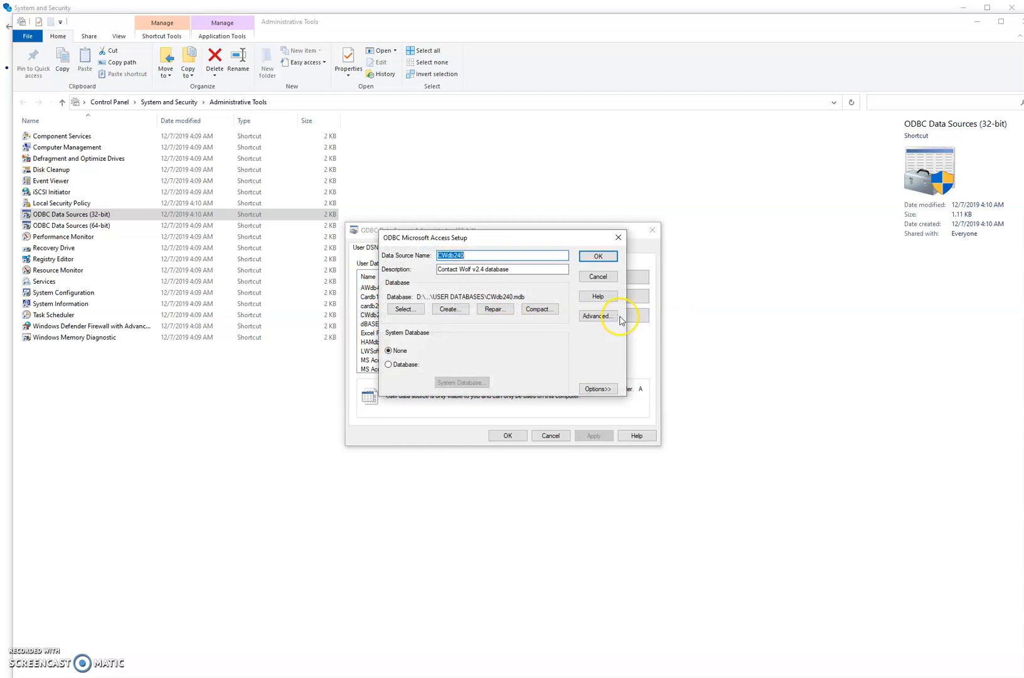
click(452, 256)
click(405, 308)
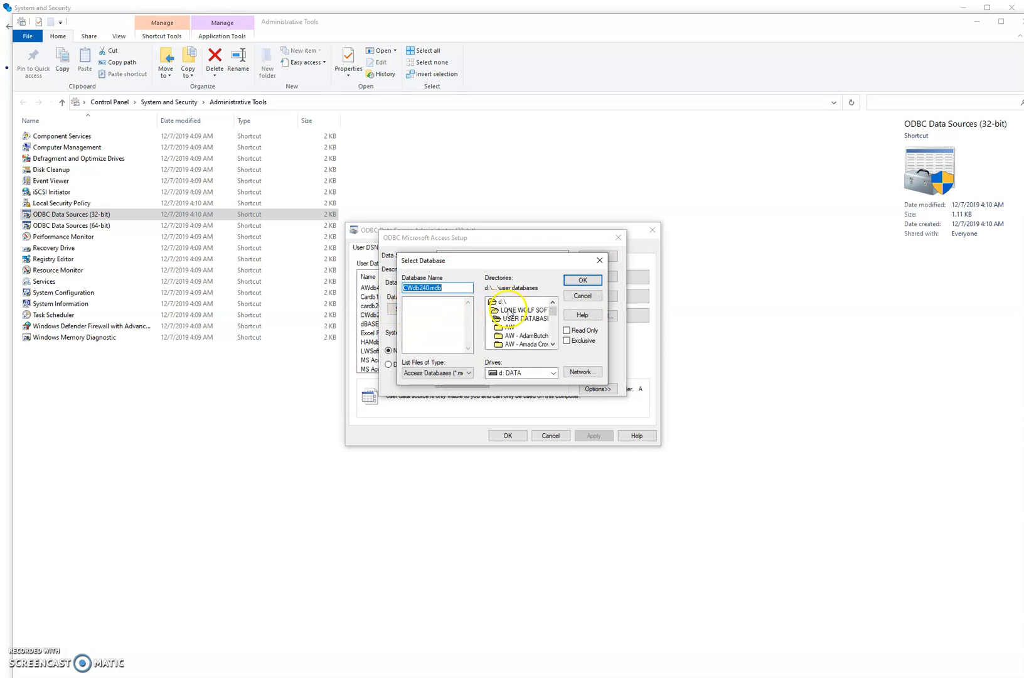
drag(553, 312, 551, 333)
double_click(526, 335)
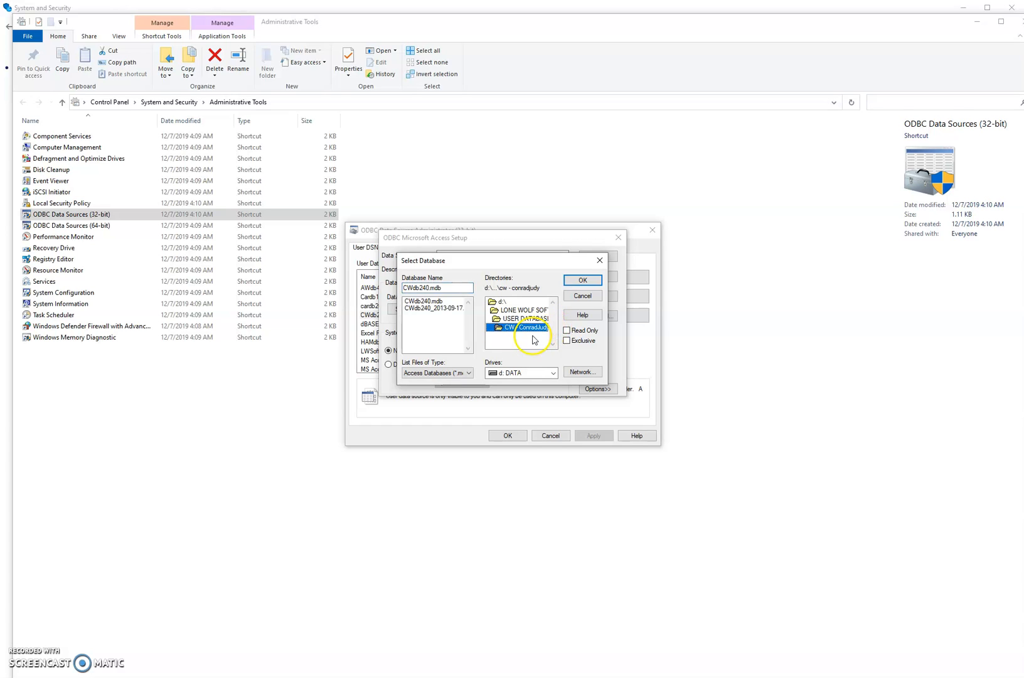
click(428, 304)
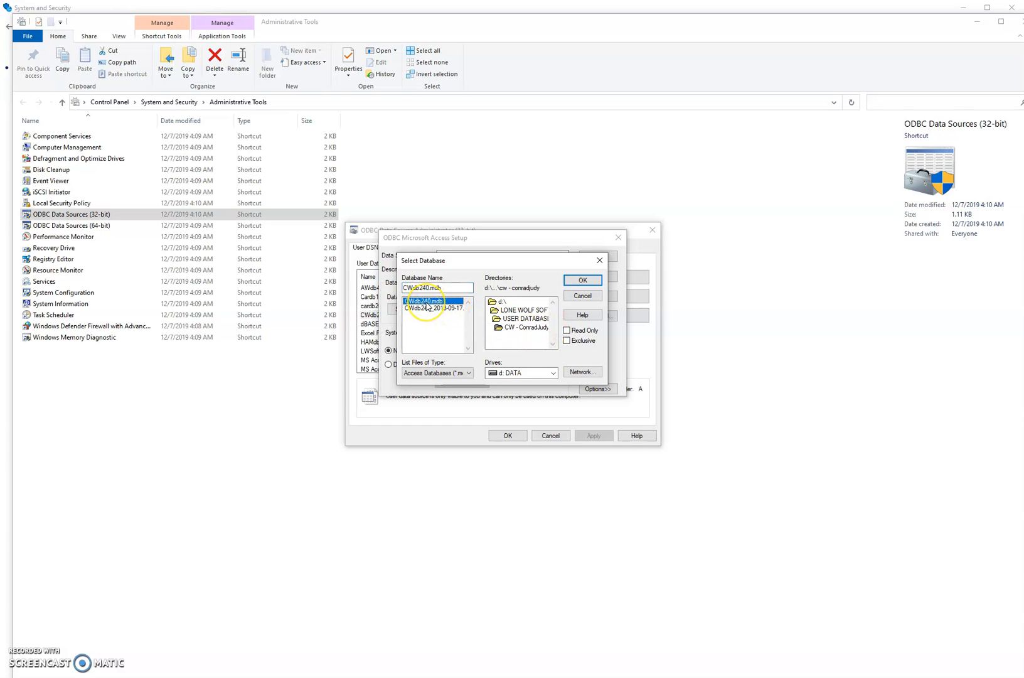
click(434, 305)
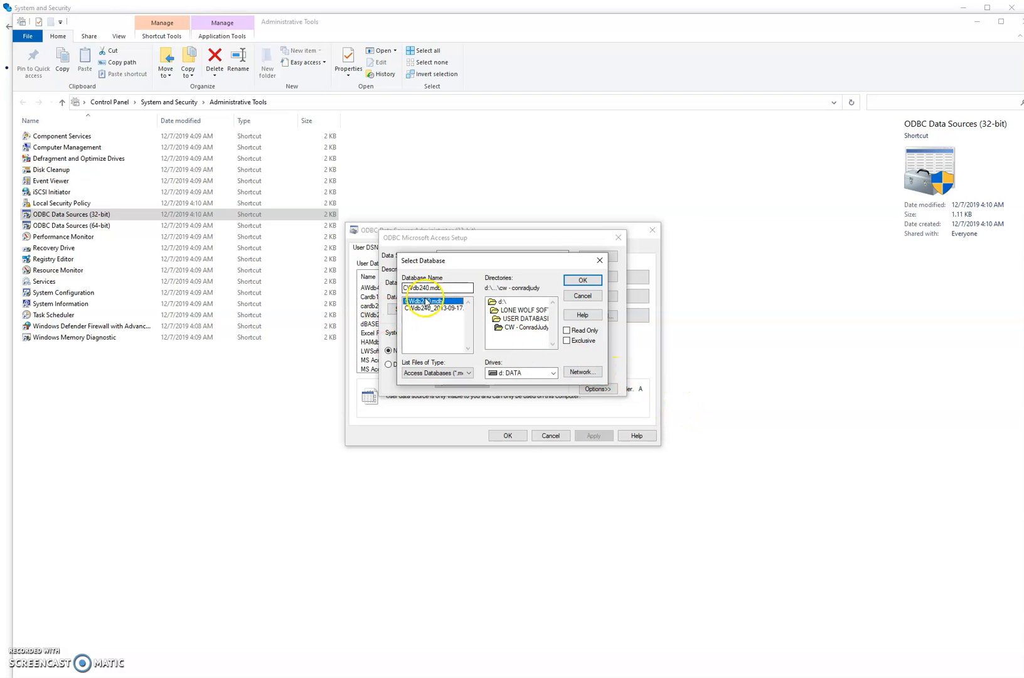
click(583, 280)
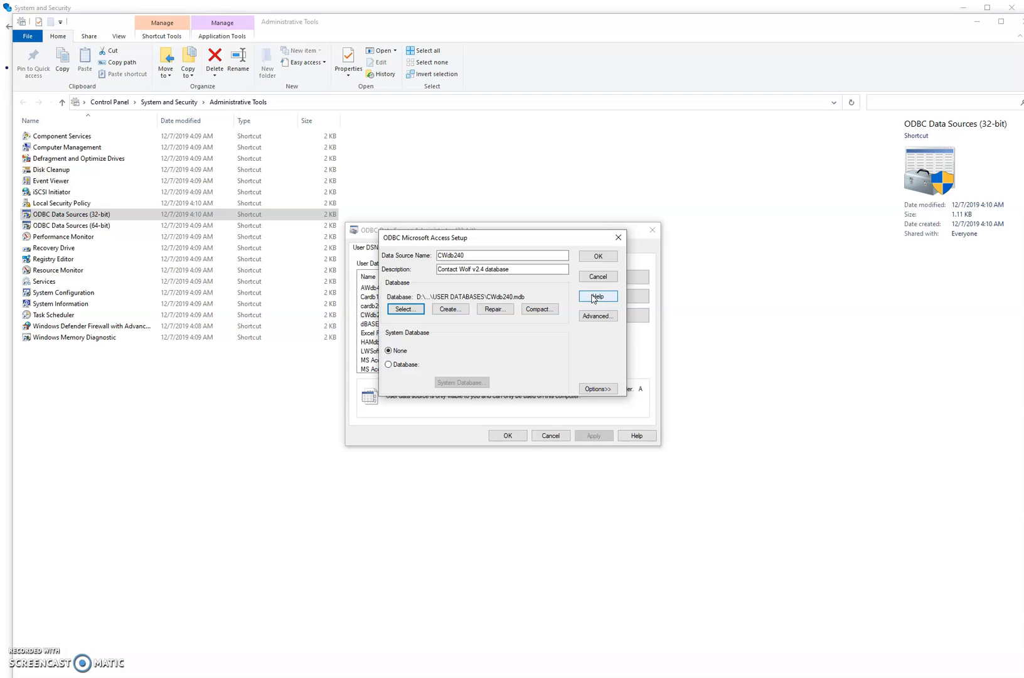
click(603, 277)
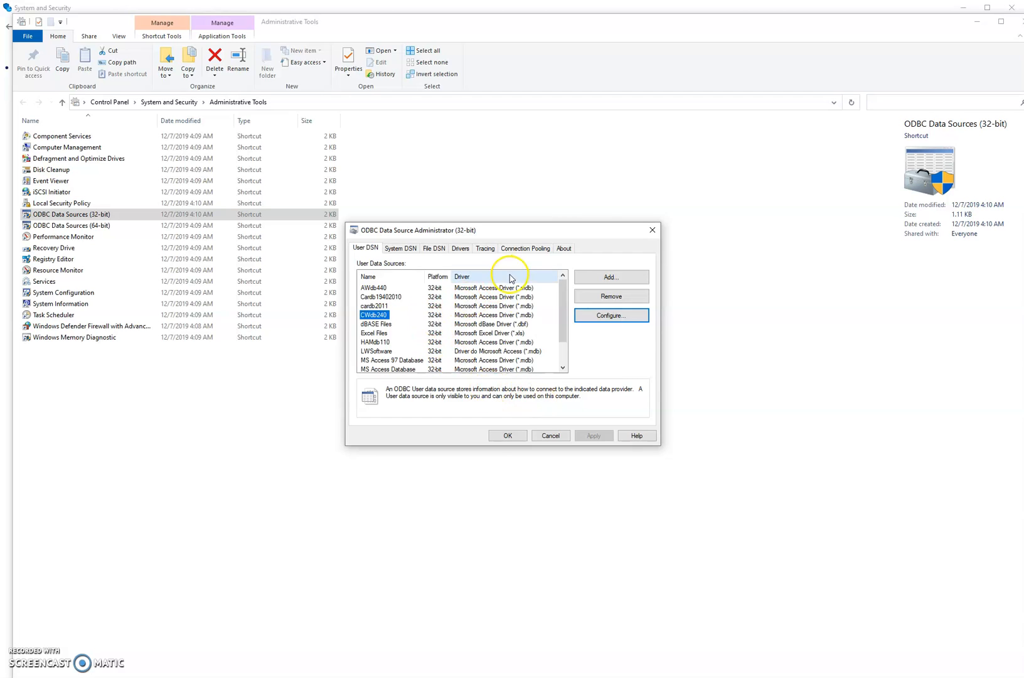
click(551, 435)
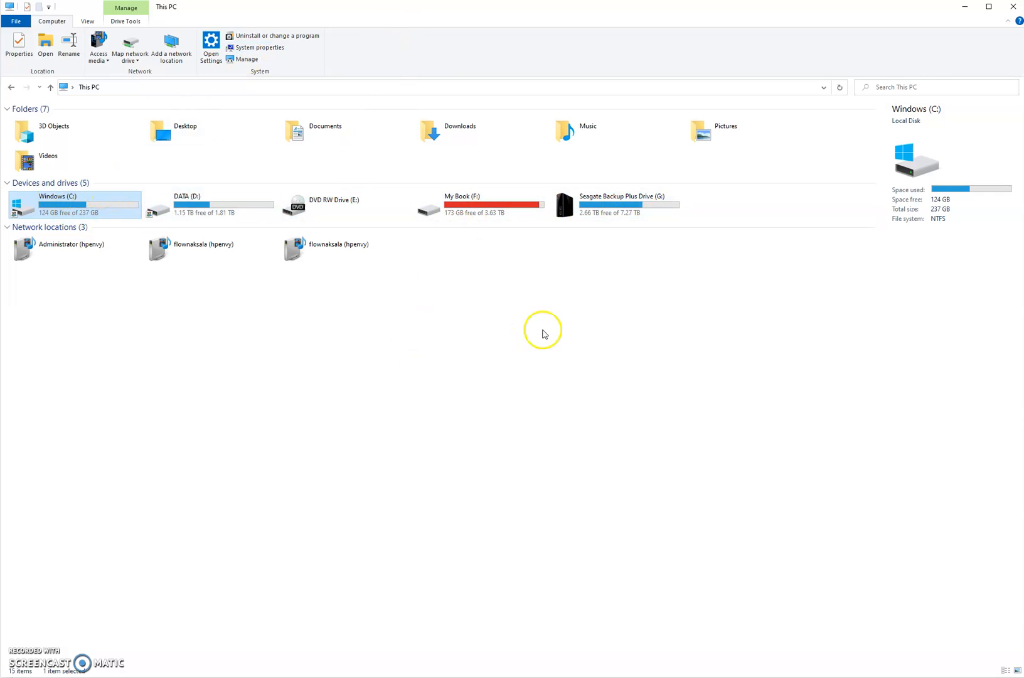
- Launch the 32-bit ODBC administrator by running odbcad32.exe from C:\Windows\SysWOW64
double_click(71, 212)
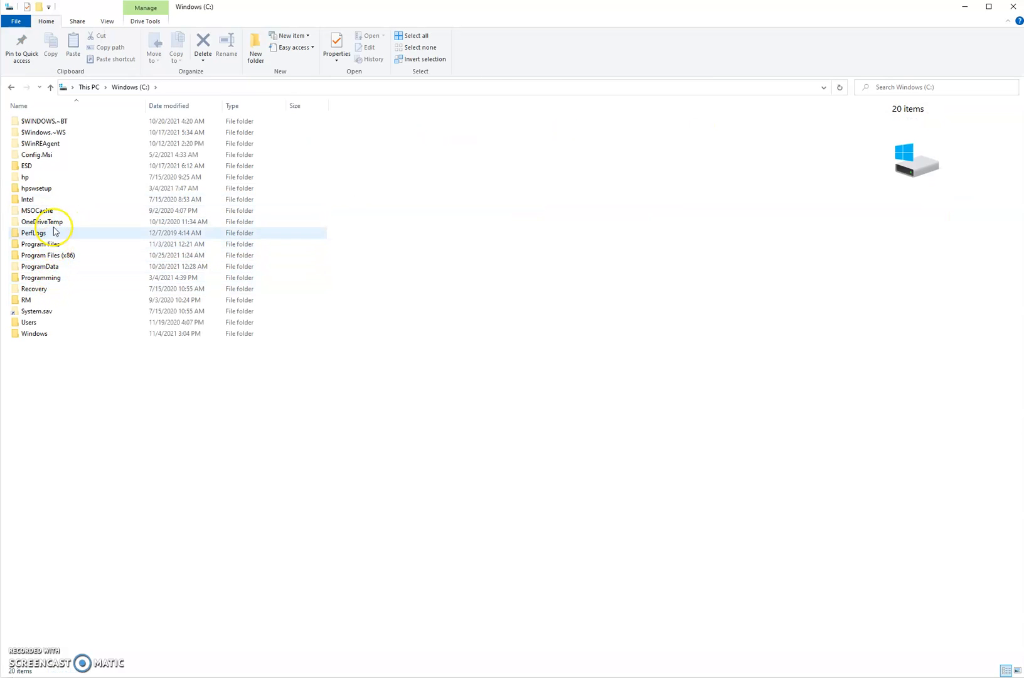
double_click(34, 334)
scroll(100, 314, down, 7)
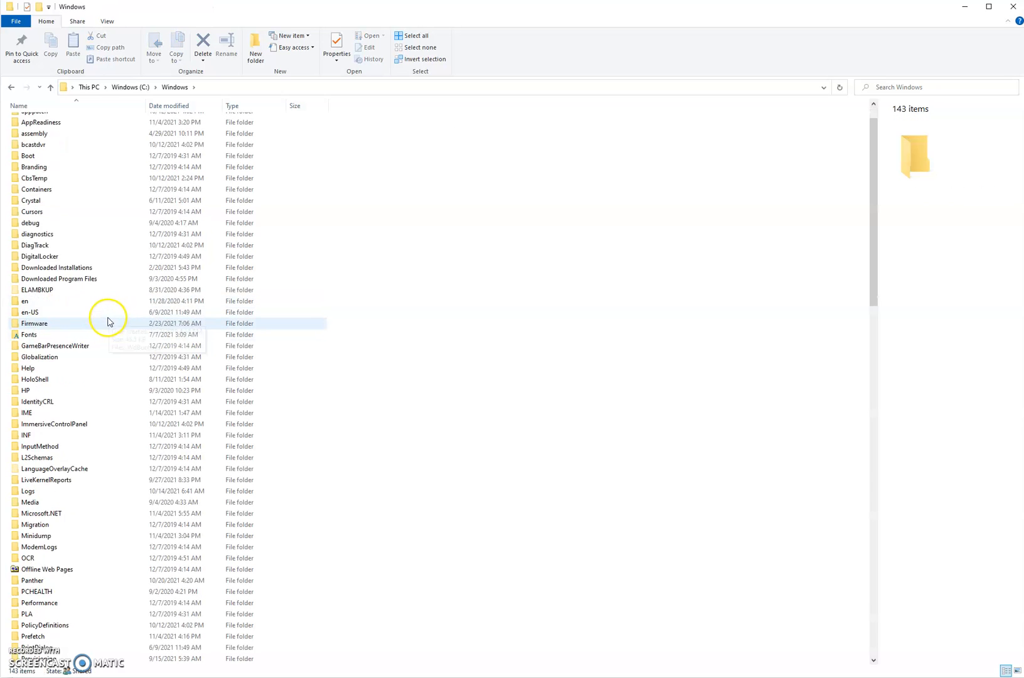
scroll(107, 322, down, 8)
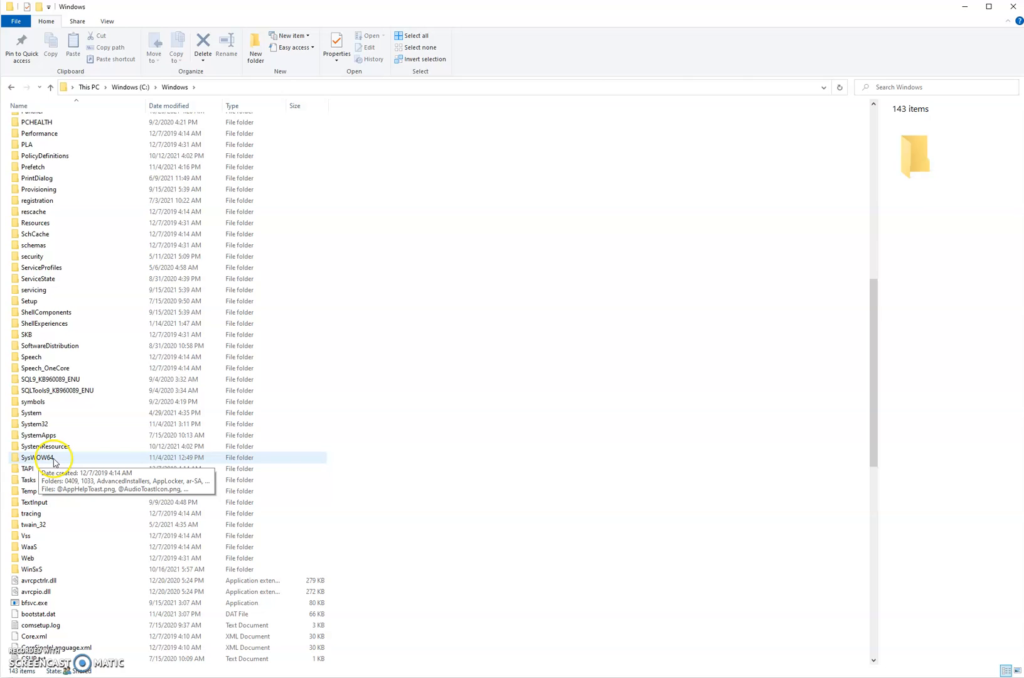
double_click(54, 463)
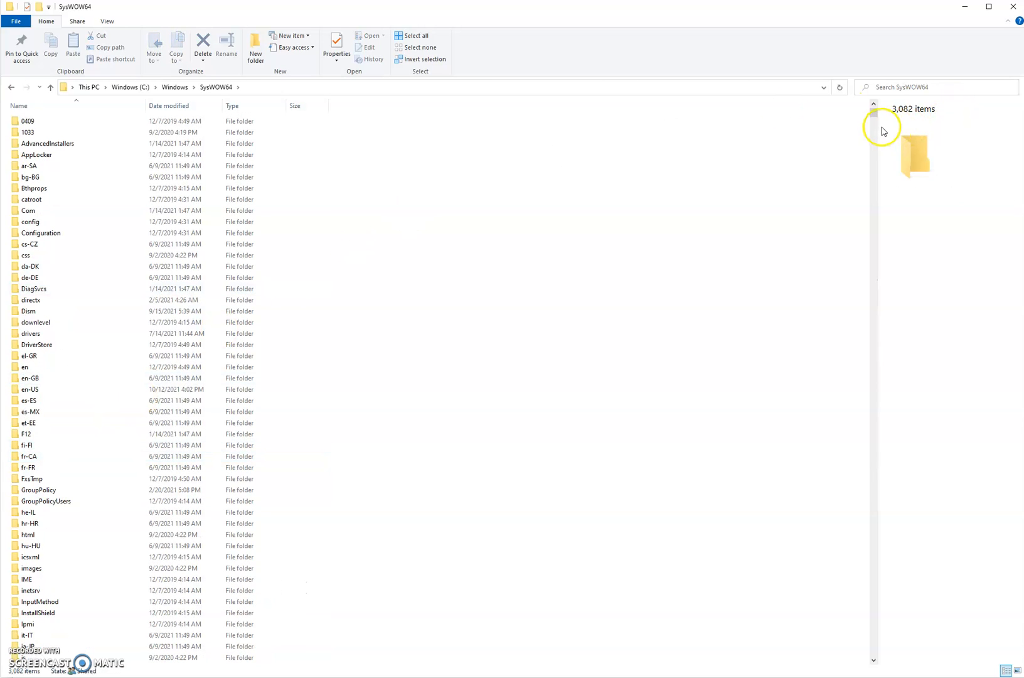
drag(873, 110, 888, 439)
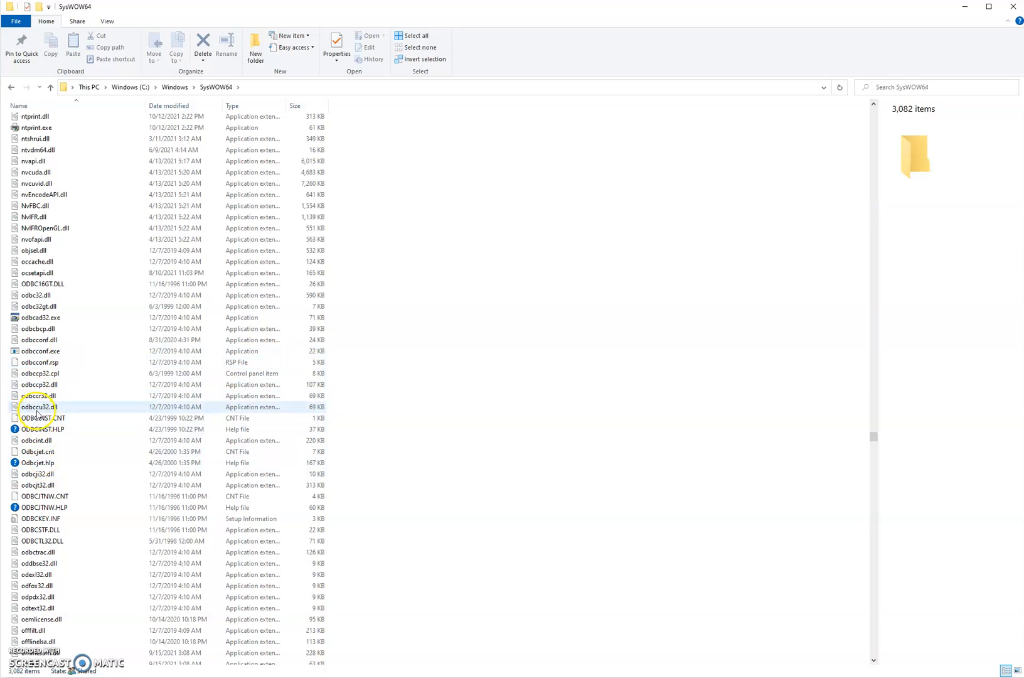
mouse_move(36, 414)
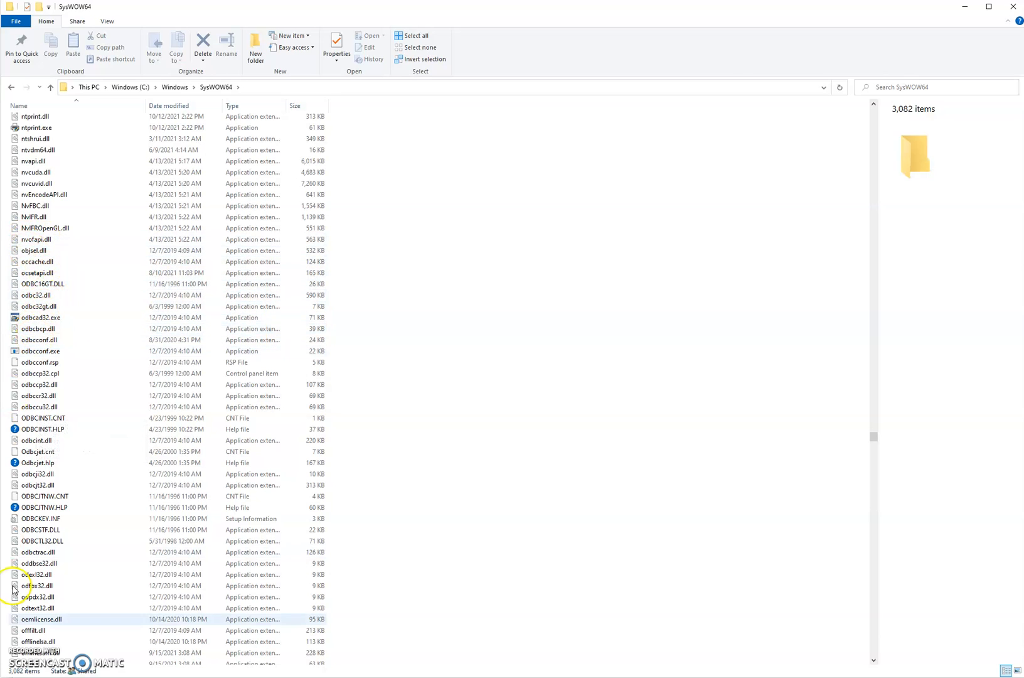
click(19, 319)
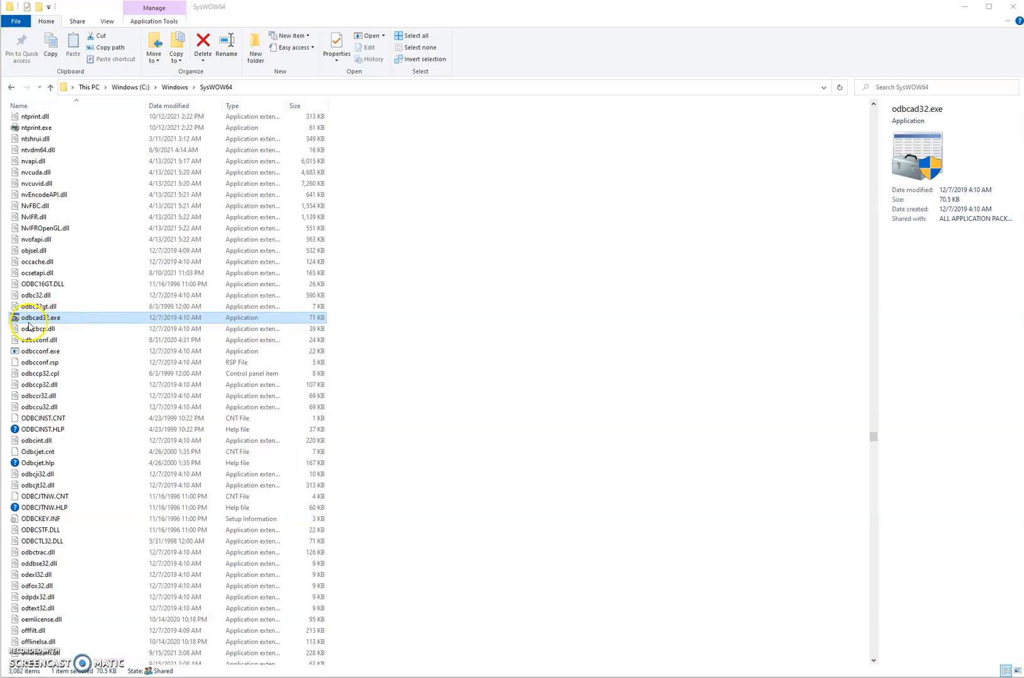
double_click(61, 321)
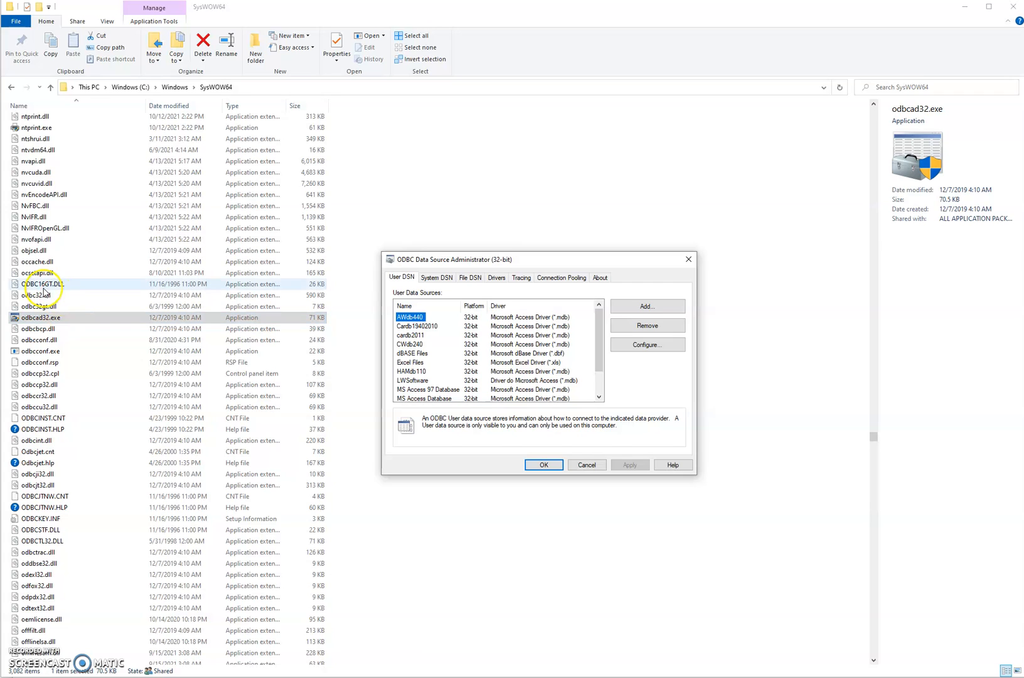
drag(535, 264, 535, 204)
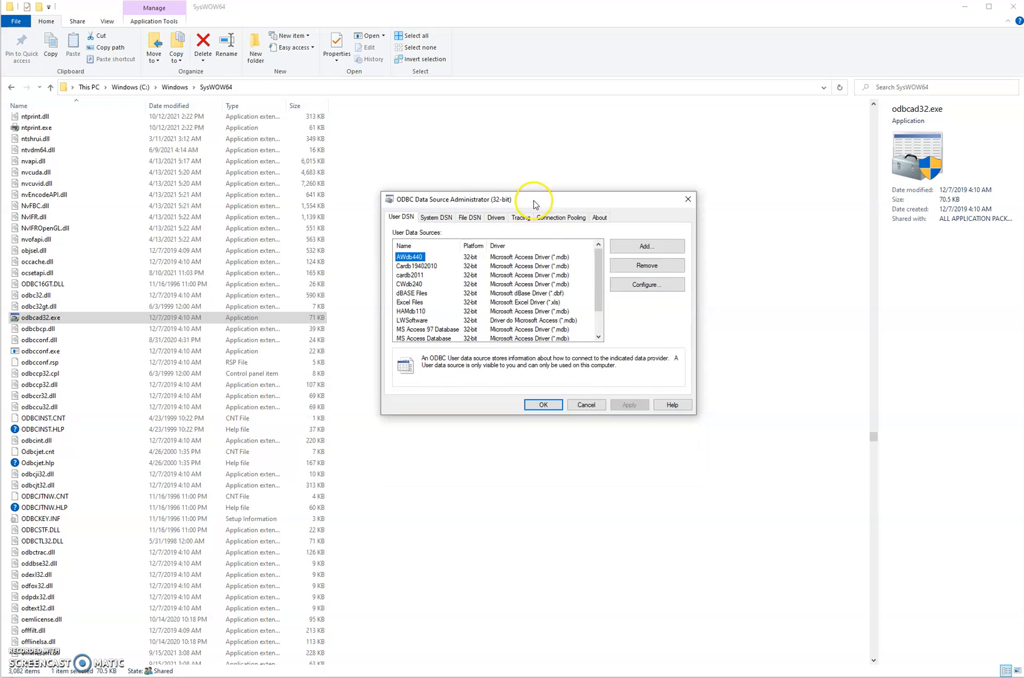
- Request removal of the CWdb240 user data source, decline the confirmation, and cancel out of the ODBC administrator
click(412, 284)
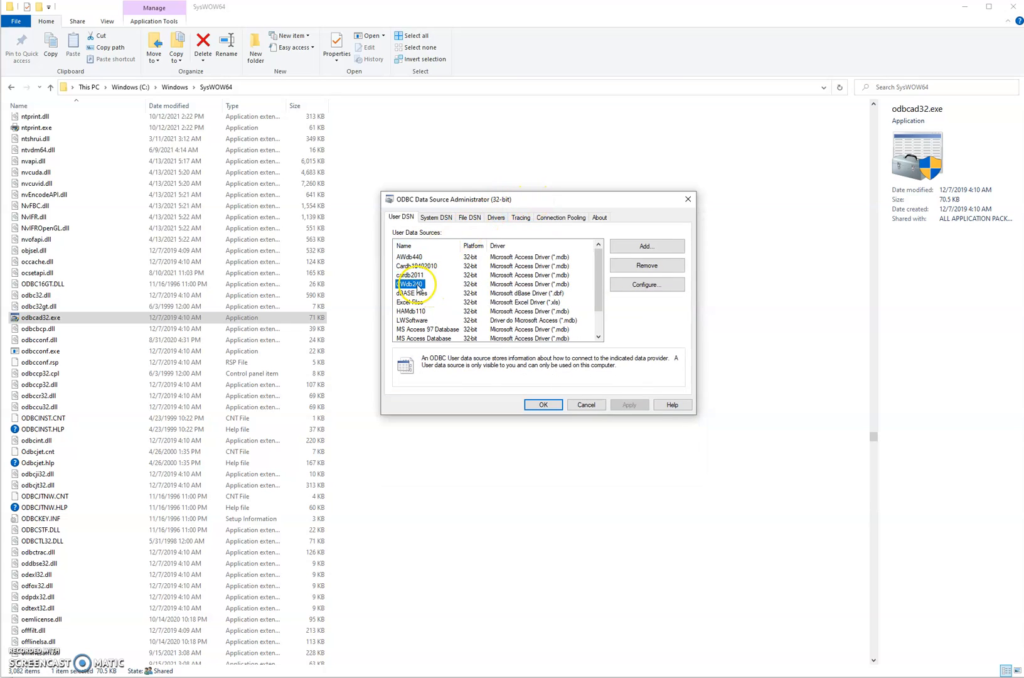
click(647, 266)
click(624, 398)
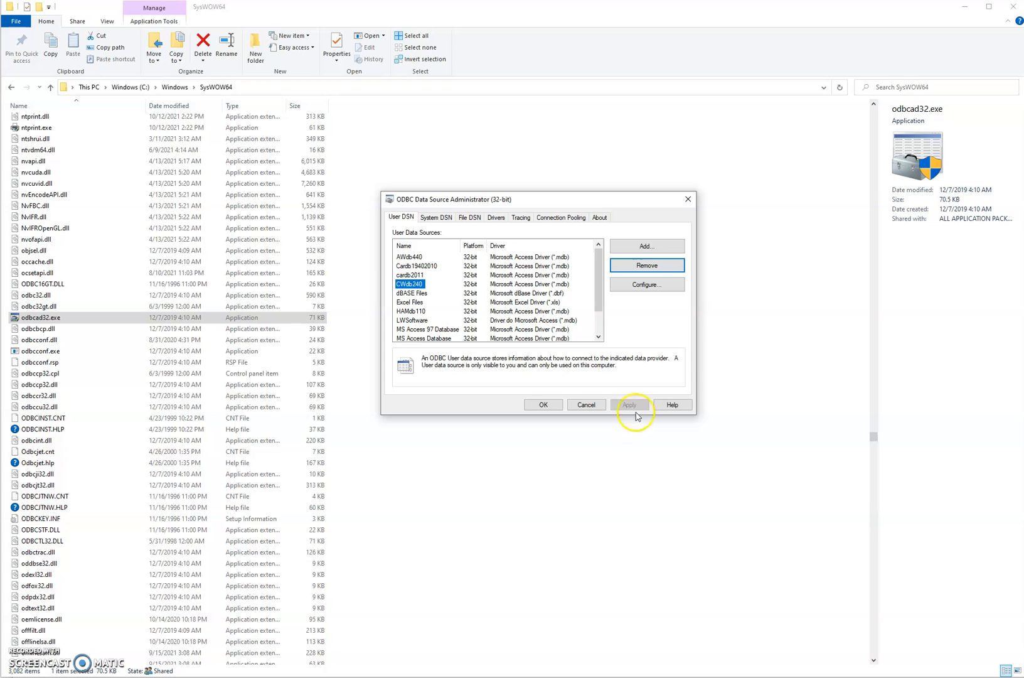
click(588, 406)
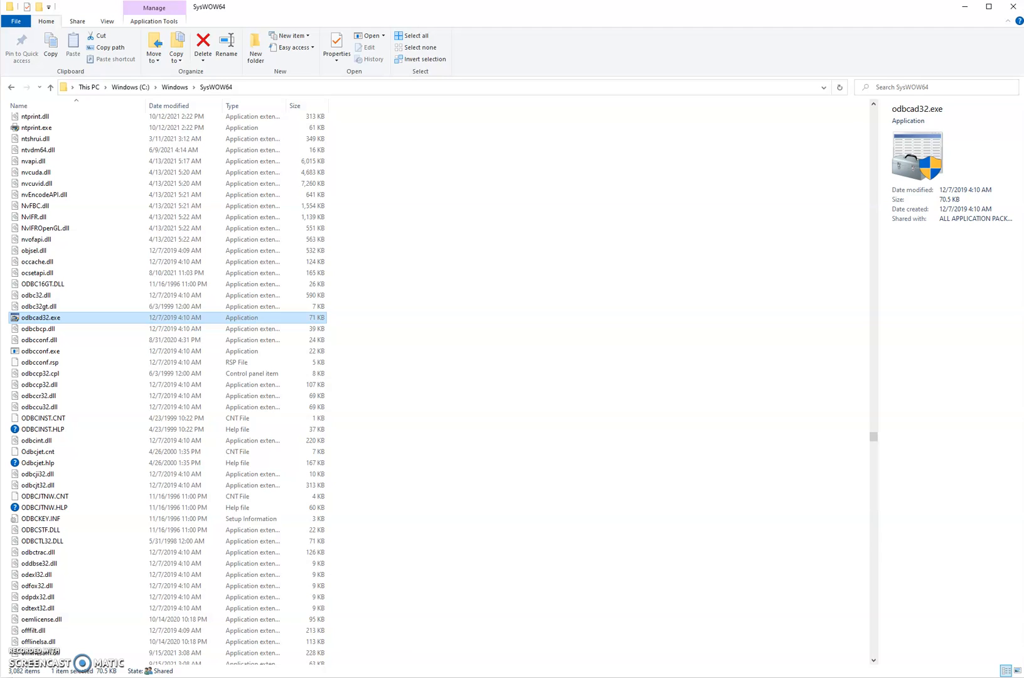
- Switch to Contact Wolf Pro and request a new folder location for the CWdb240.mdb database, agreeing to the change
mouse_move(915, 677)
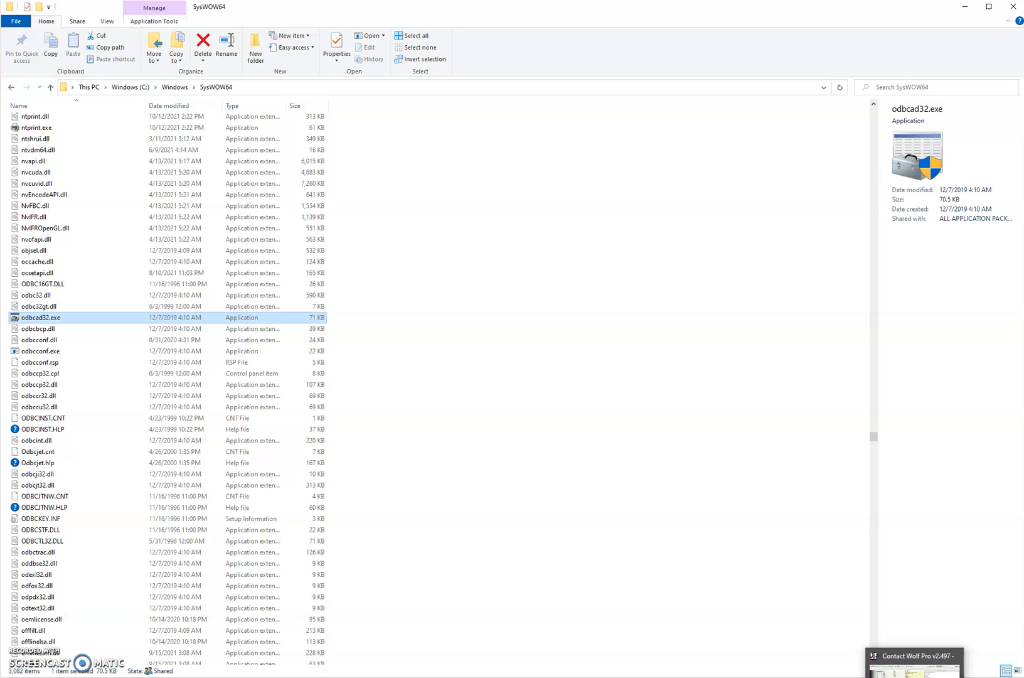
click(915, 666)
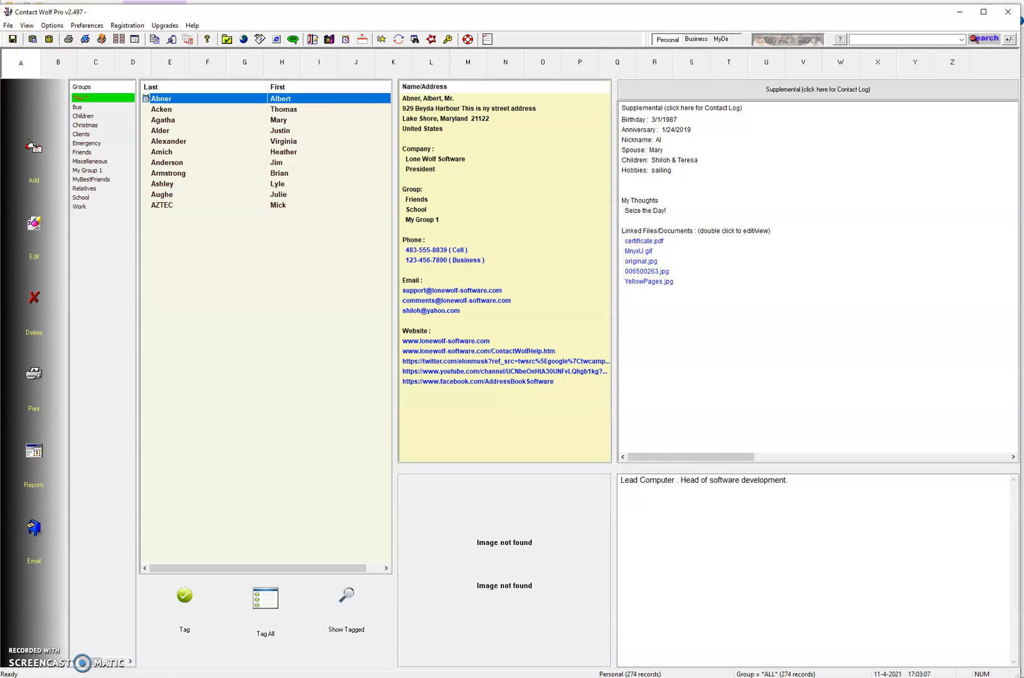
click(8, 26)
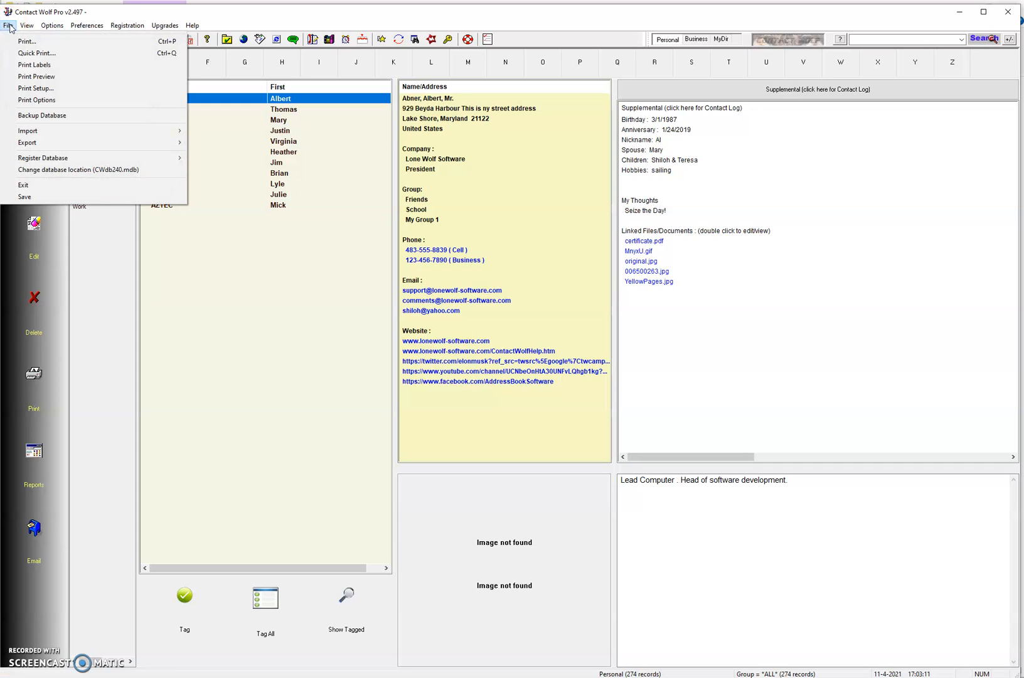
click(70, 170)
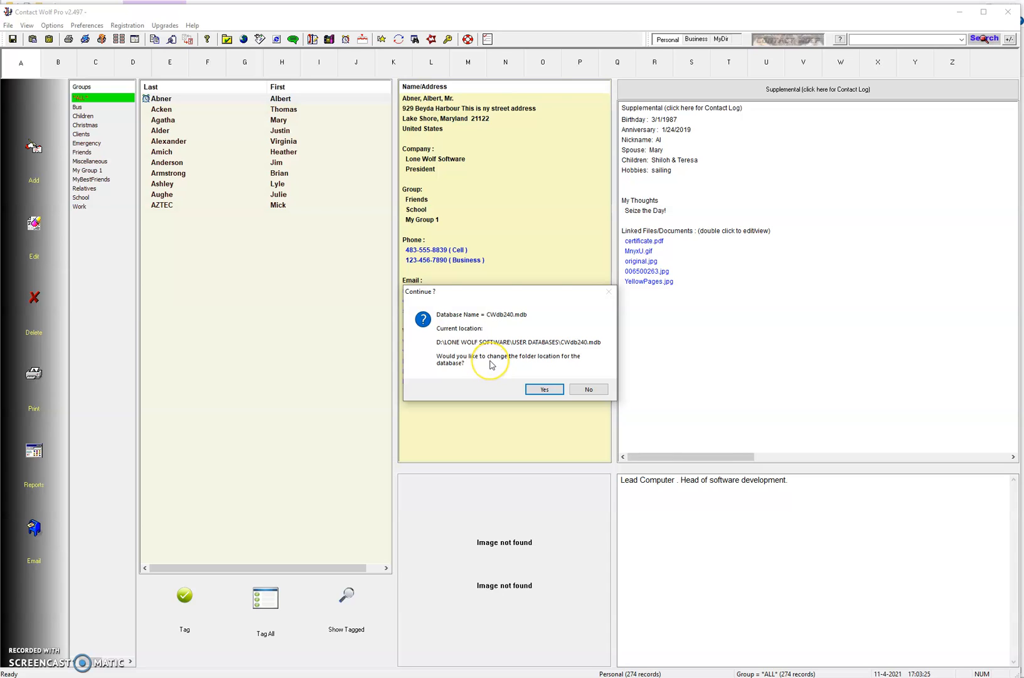
click(545, 389)
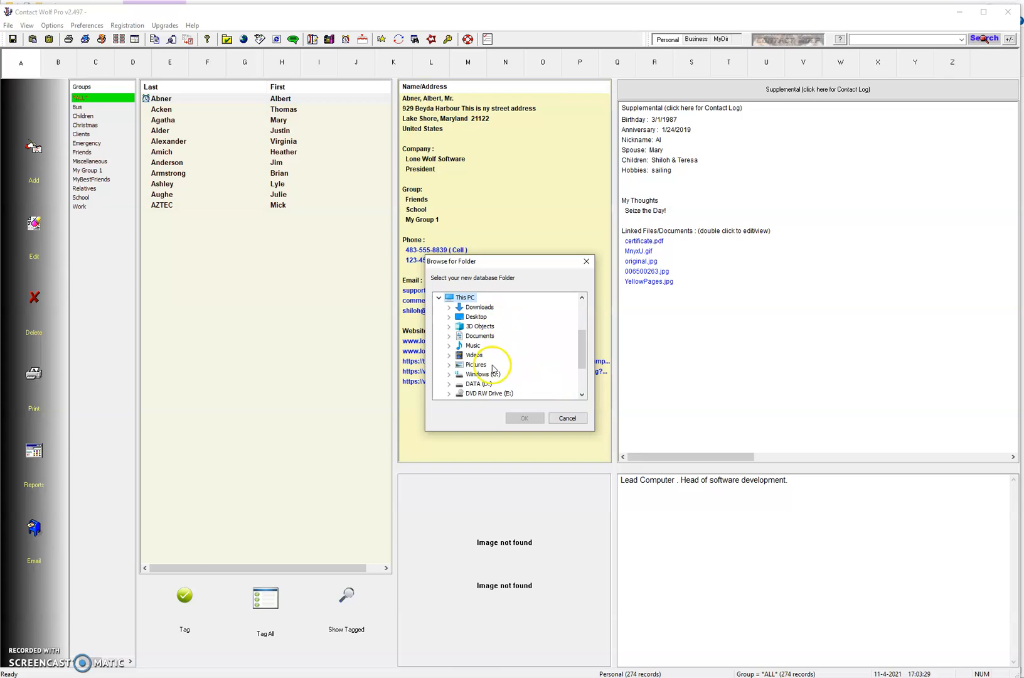
- Browse the Windows (C:) drive for the new database folder, then cancel the folder selection
click(483, 375)
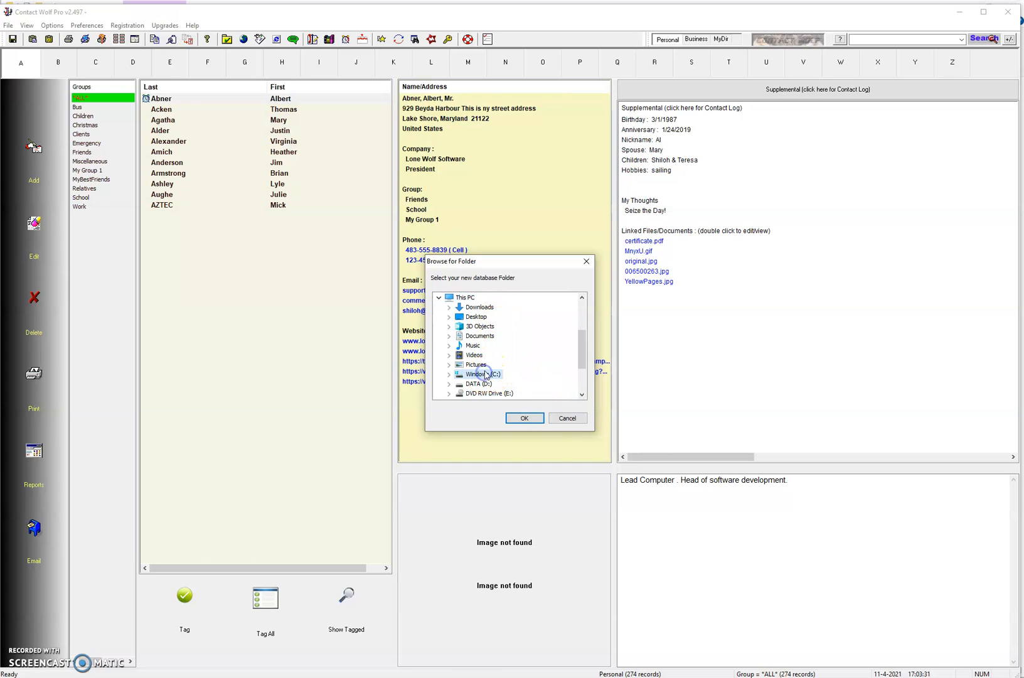
click(450, 375)
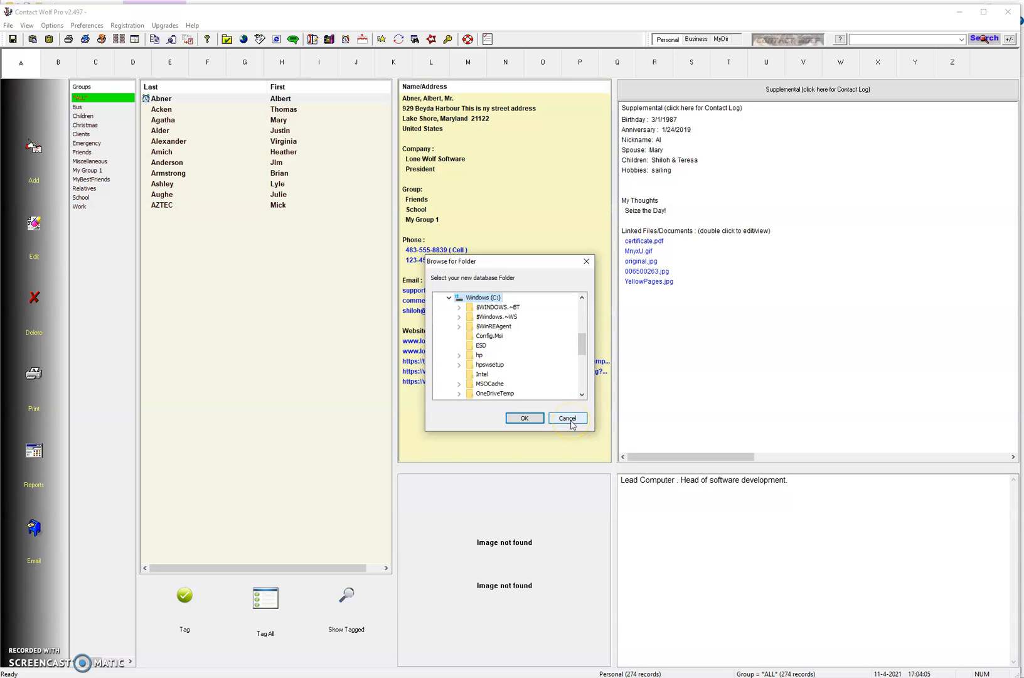
click(569, 419)
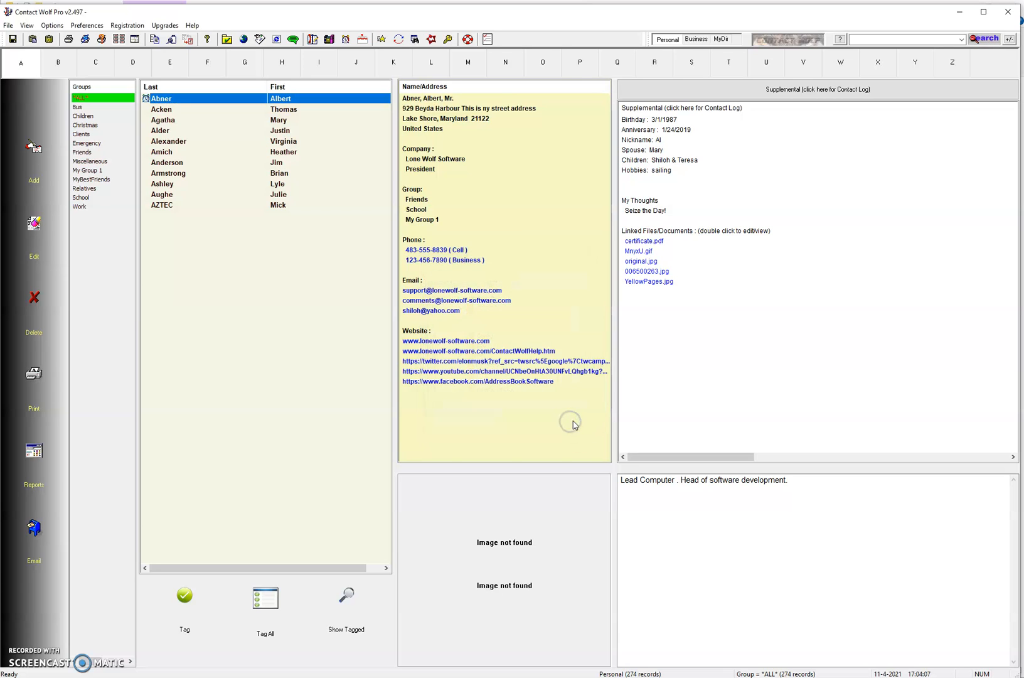